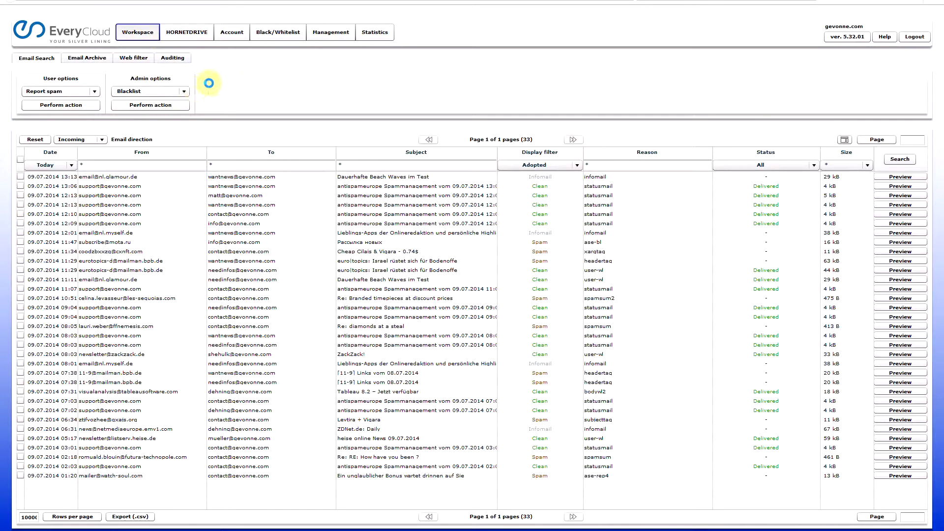
{"action": "left_click", "coordinate": [137, 59]}
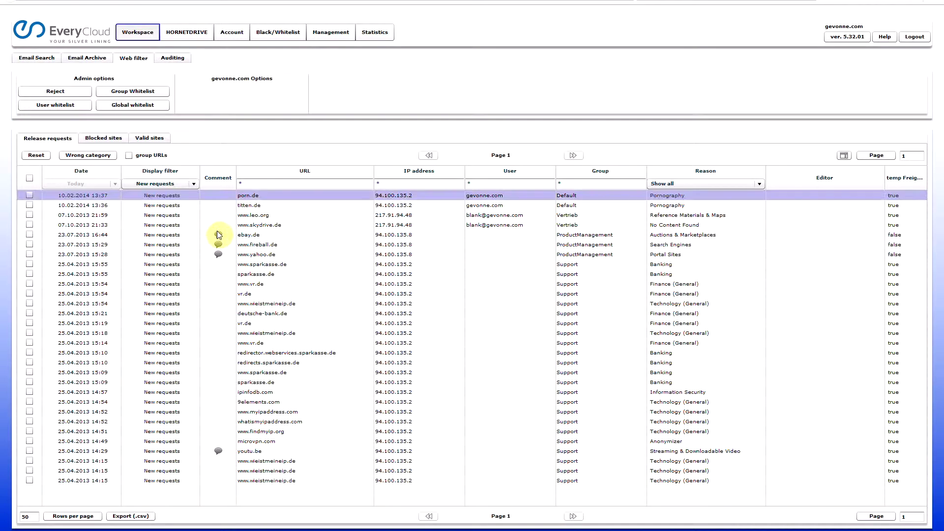
{"action": "mouse_move", "coordinate": [218, 250]}
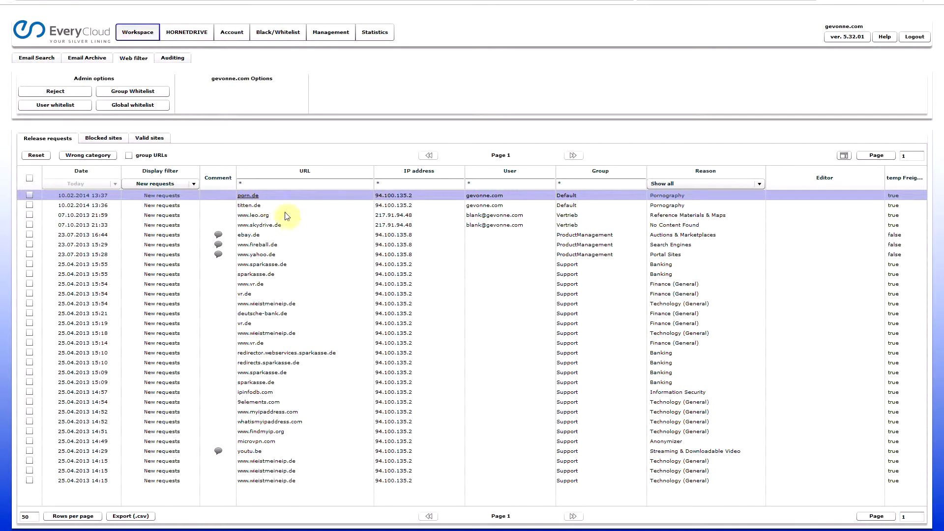
{"action": "left_click", "coordinate": [254, 216]}
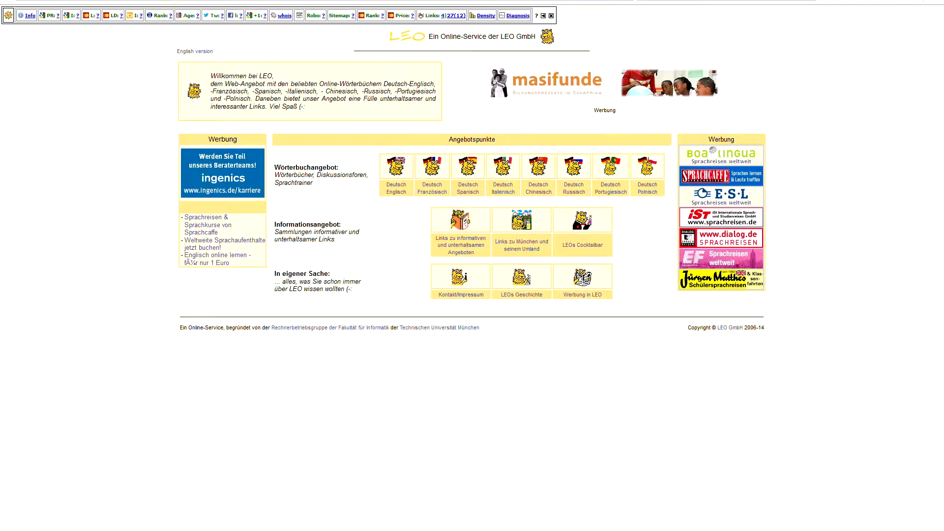
{"action": "left_click", "coordinate": [166, 1]}
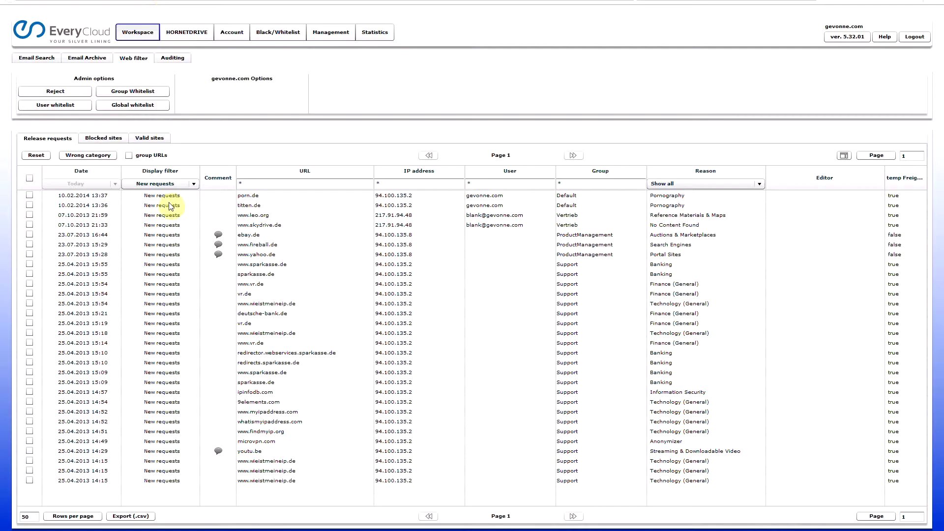
{"action": "left_click", "coordinate": [29, 215]}
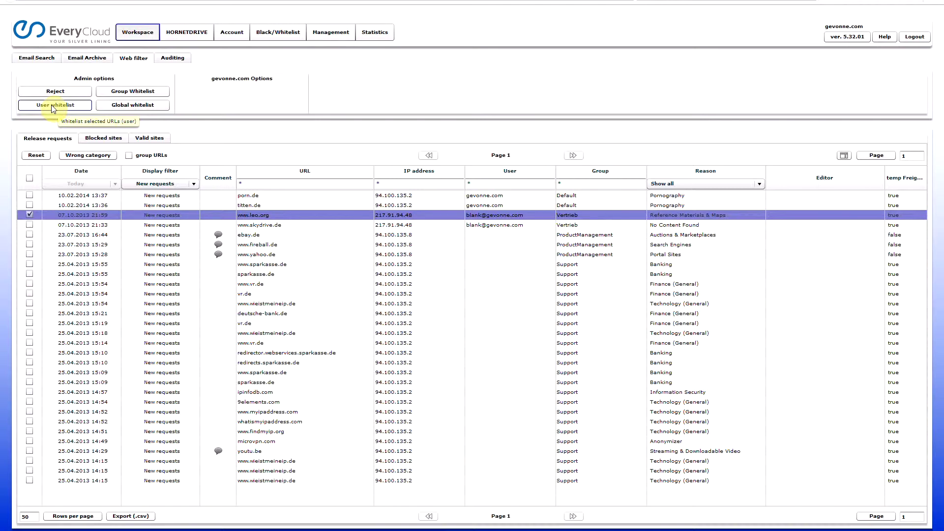
{"action": "left_click", "coordinate": [129, 96]}
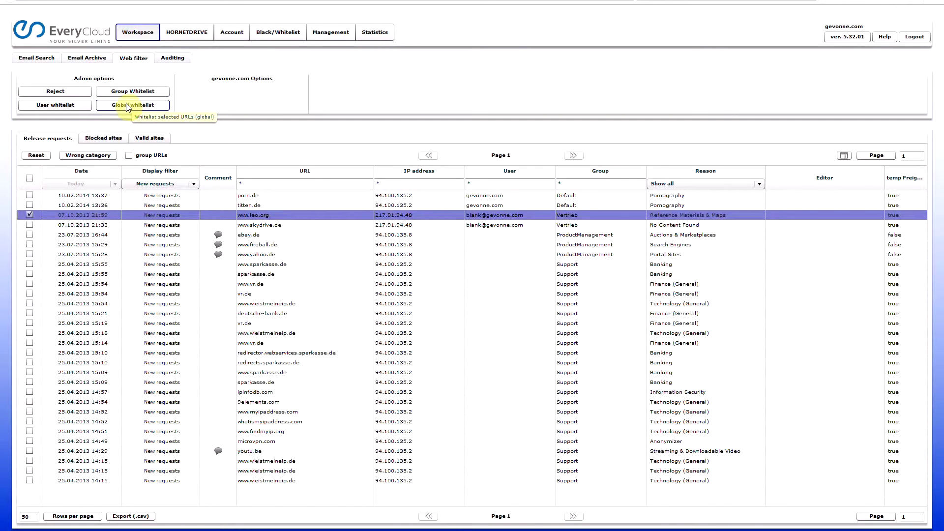
{"action": "left_click", "coordinate": [128, 106]}
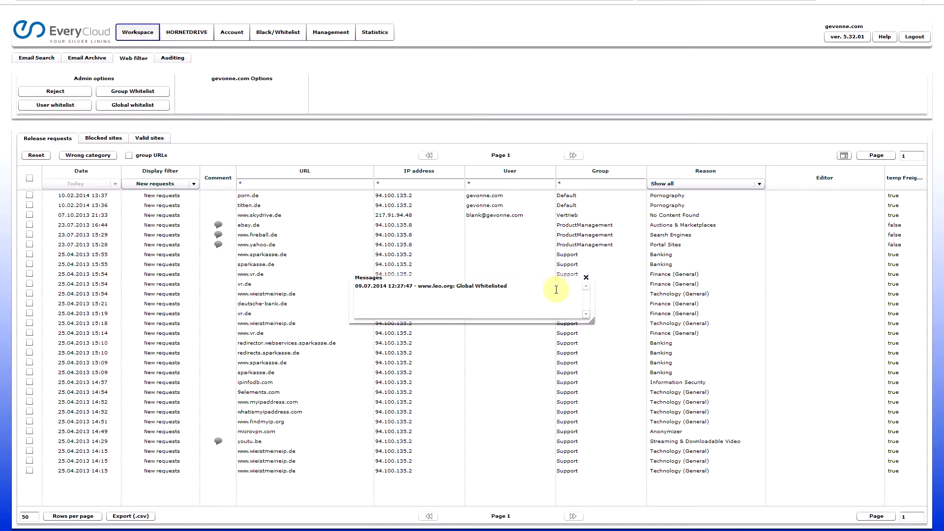
{"action": "left_click", "coordinate": [587, 277]}
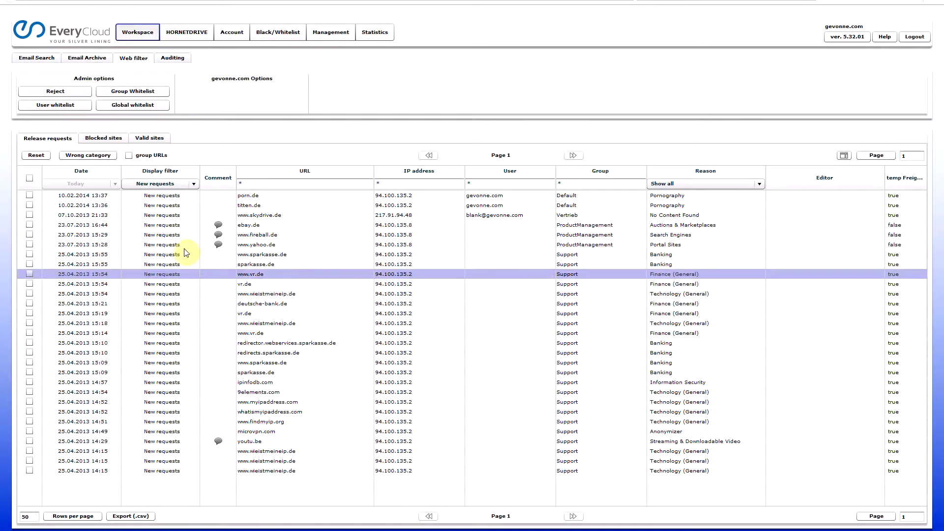
- Filter the release requests to show the released ones and after that the rejected ones
{"action": "left_click", "coordinate": [191, 185]}
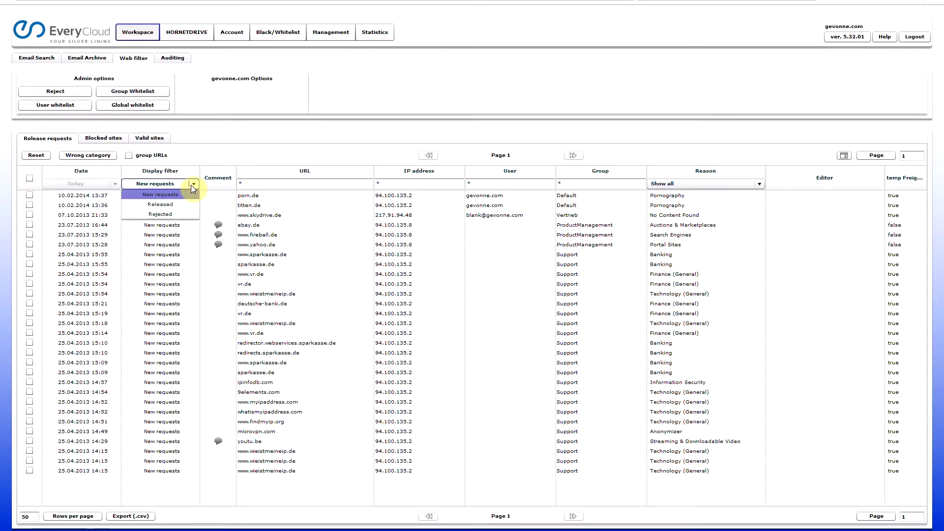
{"action": "left_click", "coordinate": [156, 204]}
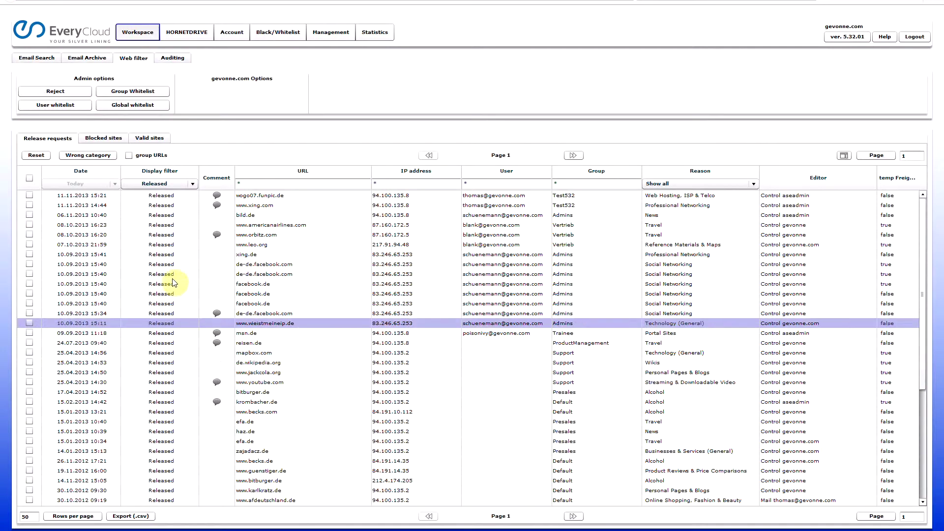
{"action": "left_click", "coordinate": [154, 185]}
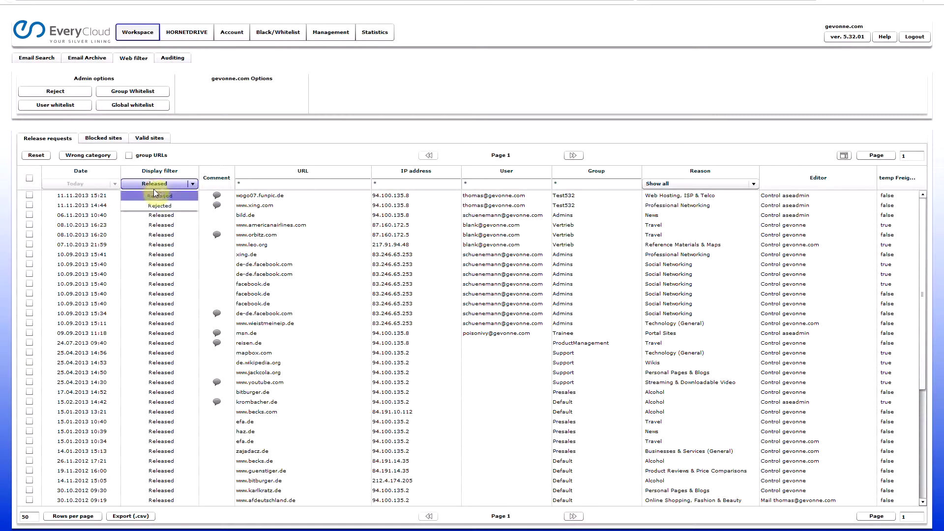
{"action": "left_click", "coordinate": [155, 214]}
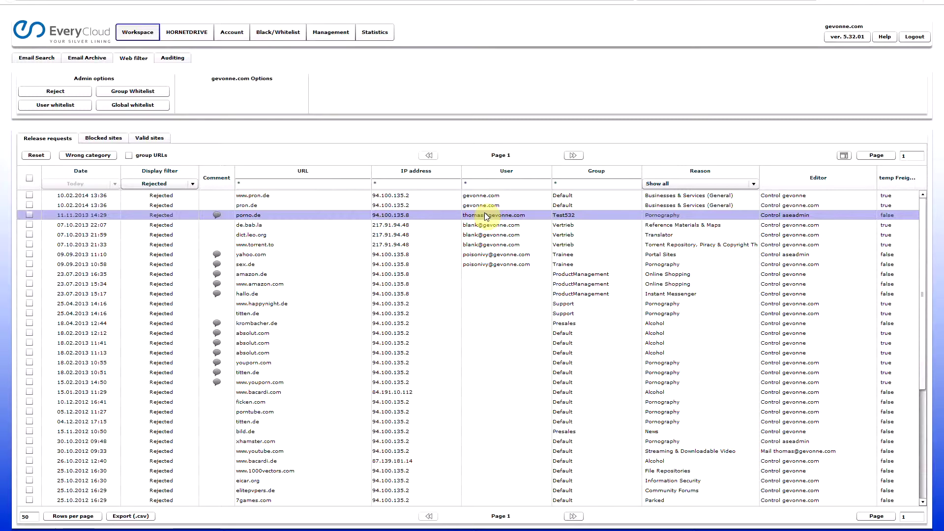
{"action": "left_click", "coordinate": [467, 205]}
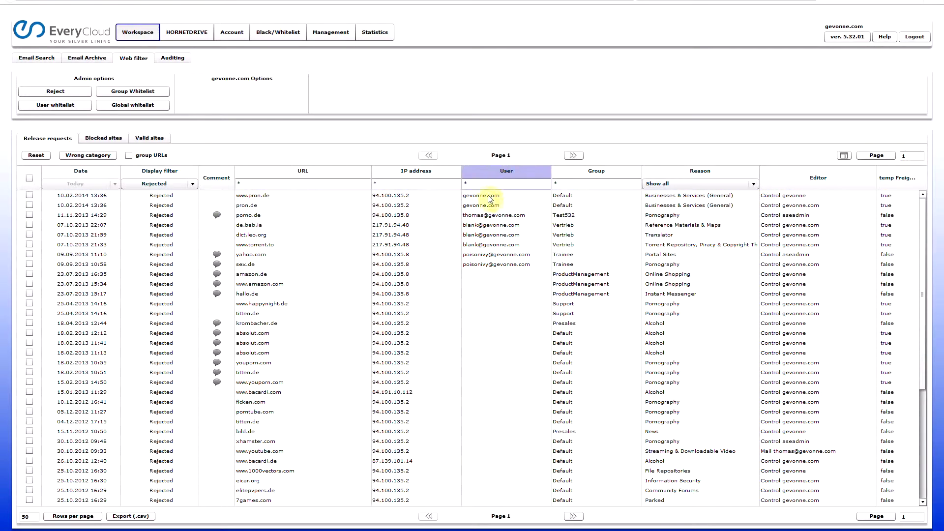
{"action": "left_click", "coordinate": [495, 195]}
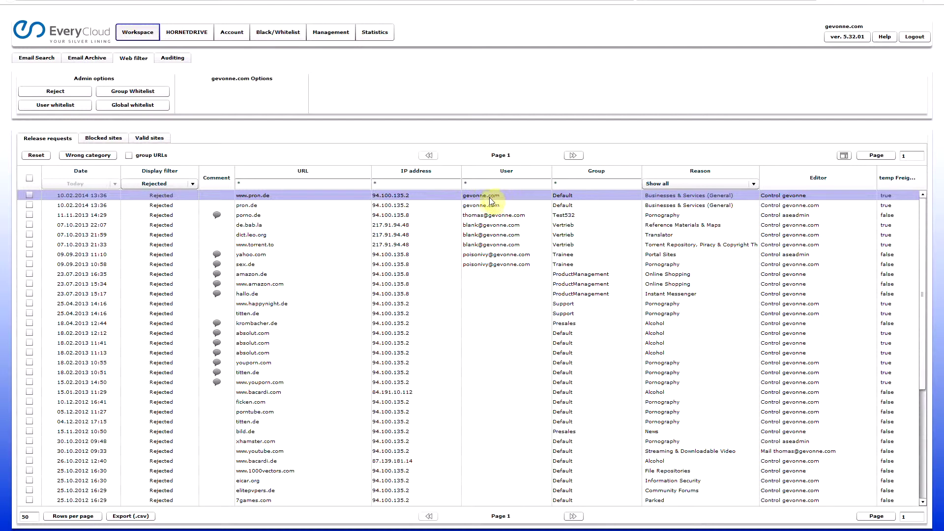
{"action": "left_click", "coordinate": [466, 204]}
{"action": "left_click", "coordinate": [486, 216]}
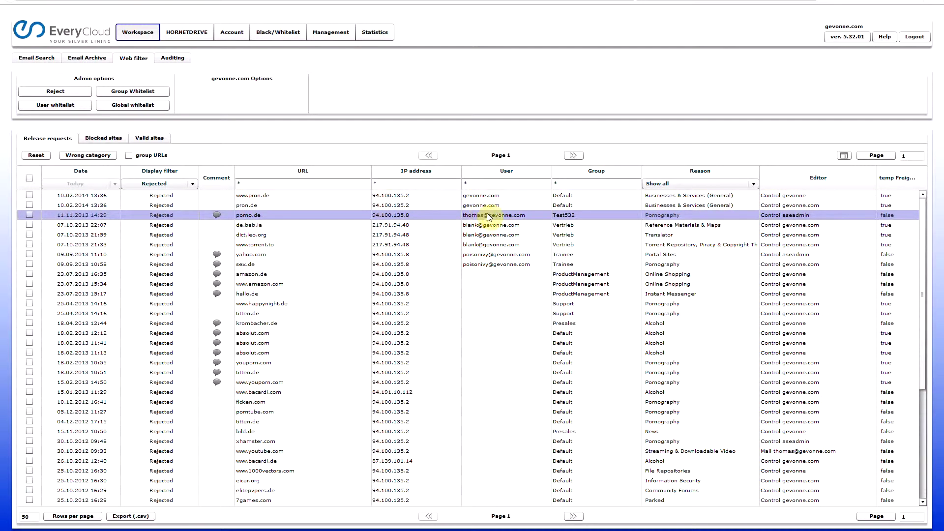
{"action": "left_click", "coordinate": [465, 206]}
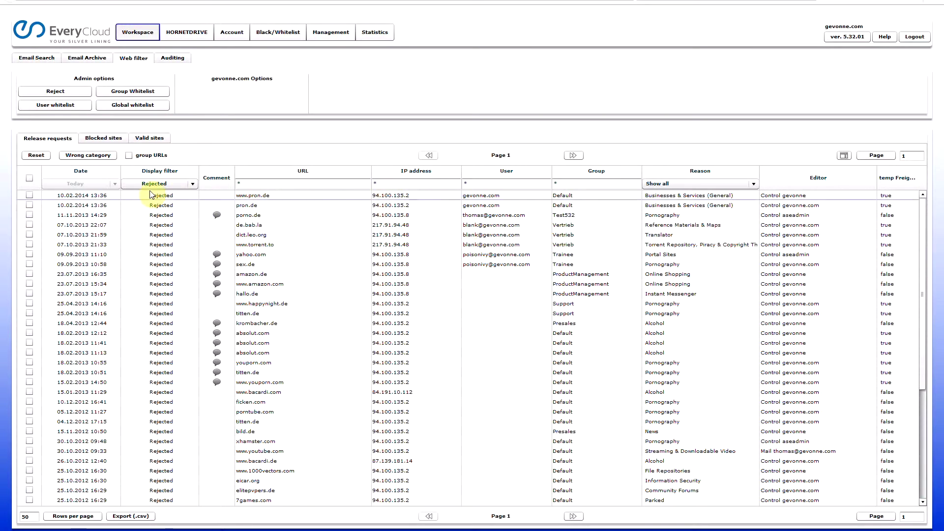
- Show the blocked sites for June and open the list of valid sites
{"action": "left_click", "coordinate": [105, 138]}
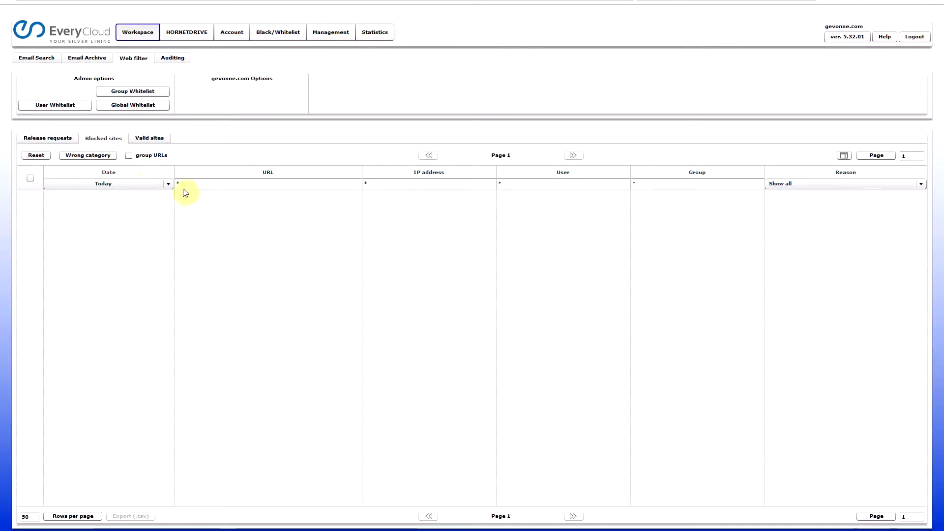
{"action": "left_click", "coordinate": [154, 186]}
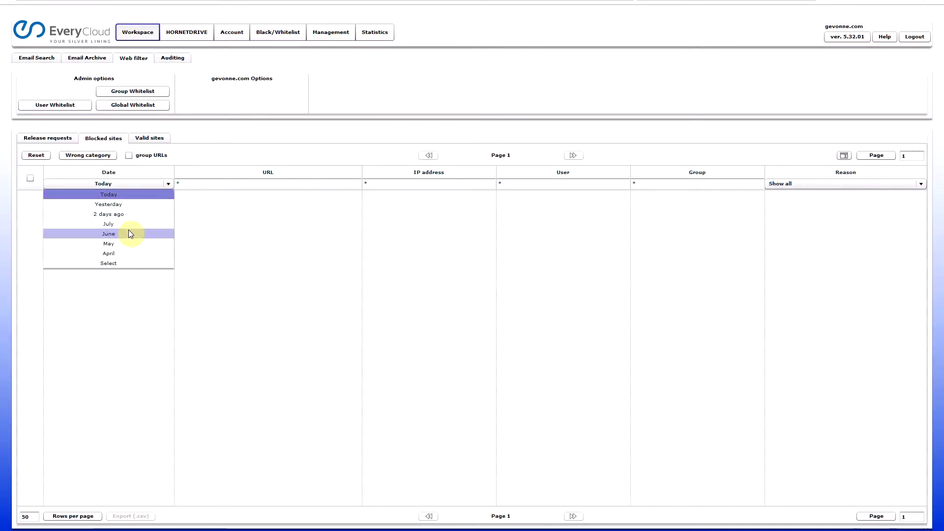
{"action": "left_click", "coordinate": [129, 233]}
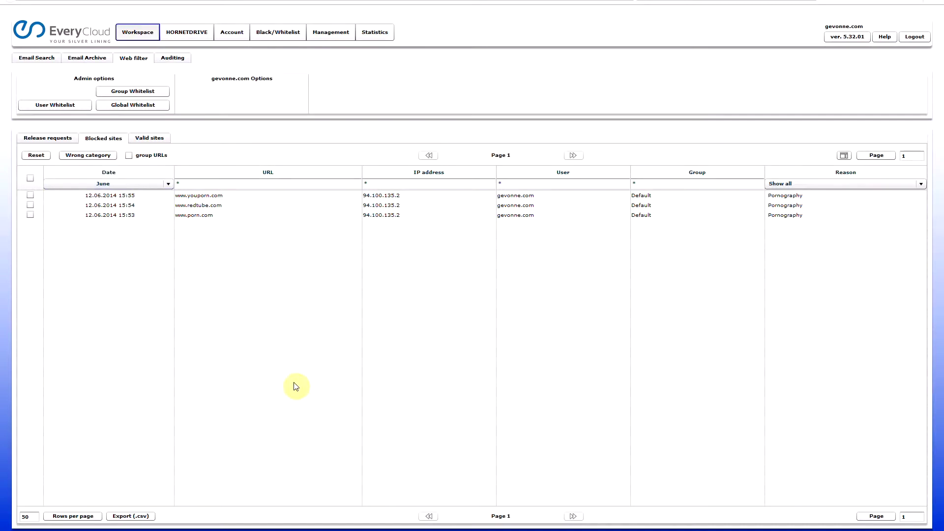
{"action": "left_click", "coordinate": [239, 173]}
{"action": "left_click", "coordinate": [149, 138]}
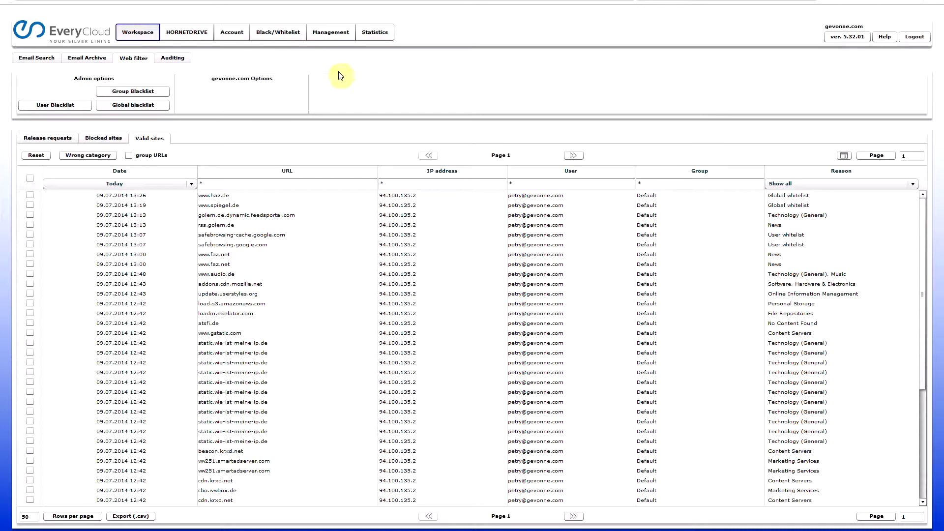
- Open the web filter settings of the gevonne.com domain in the customer management area
{"action": "left_click", "coordinate": [339, 36]}
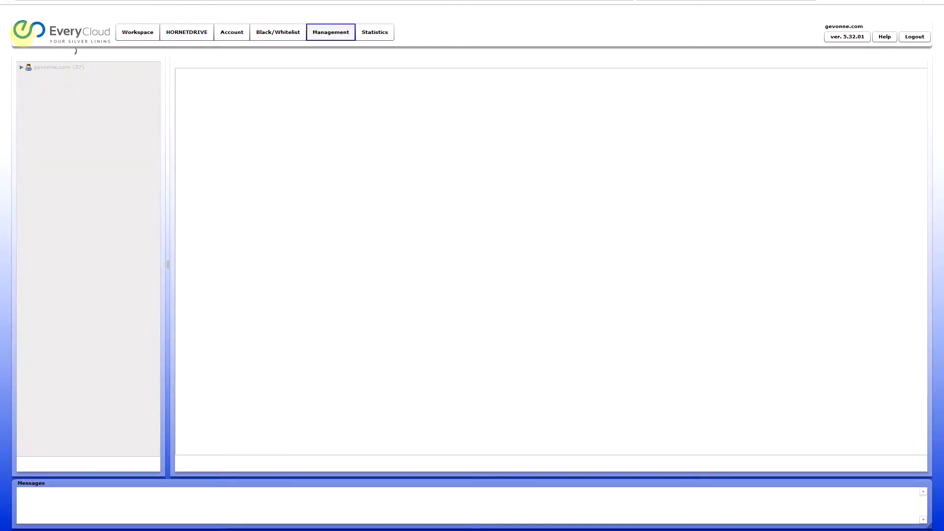
{"action": "left_click", "coordinate": [20, 66]}
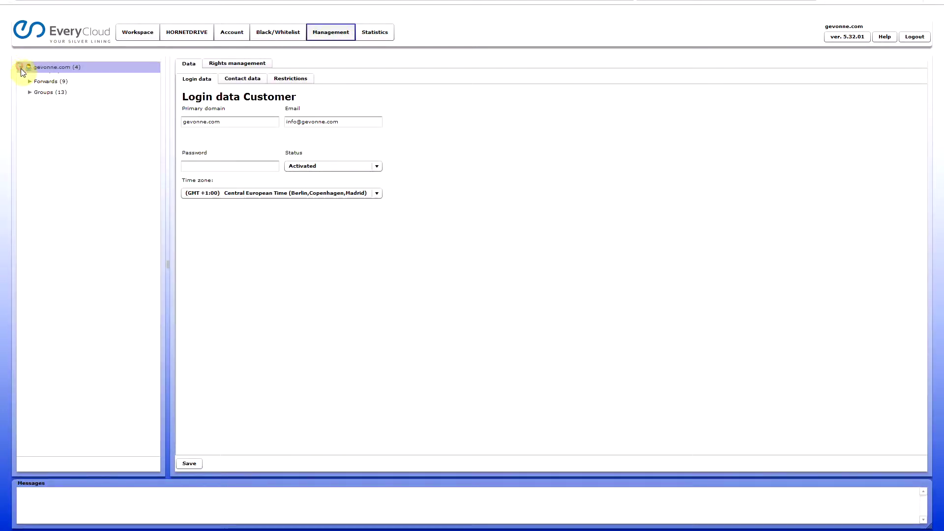
{"action": "left_click", "coordinate": [29, 79]}
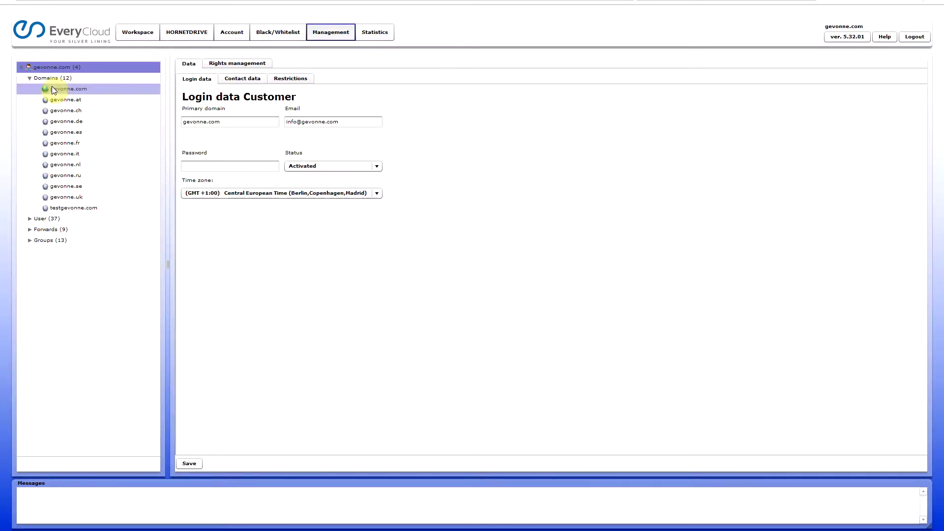
{"action": "left_click", "coordinate": [53, 89]}
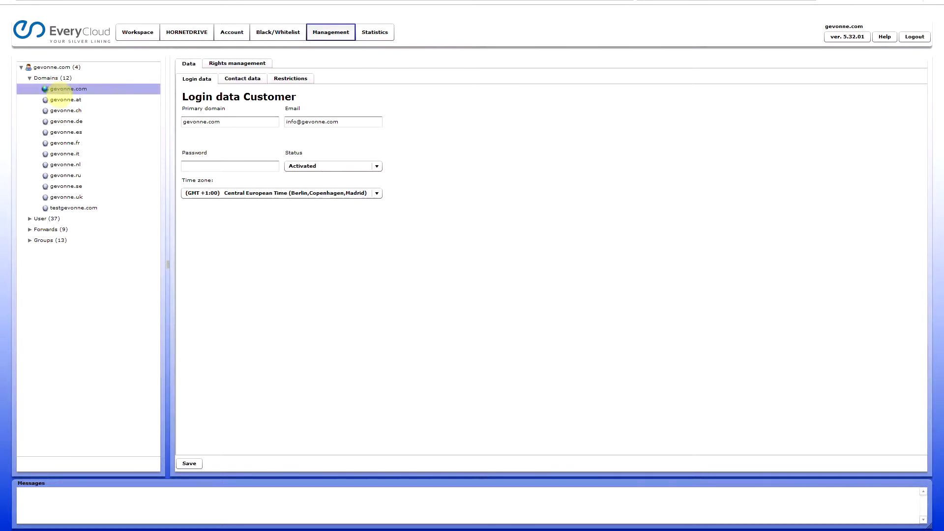
{"action": "left_click", "coordinate": [52, 89]}
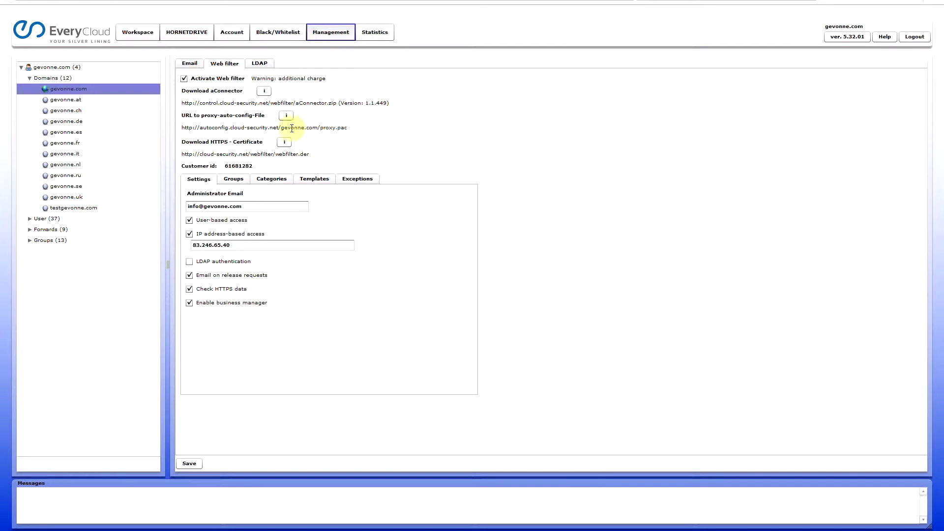
- Highlight the proxy auto-config file URL and review the Default group's settings down to the forbidden file extensions
{"action": "left_click_drag", "start_coordinate": [182, 127], "coordinate": [347, 129]}
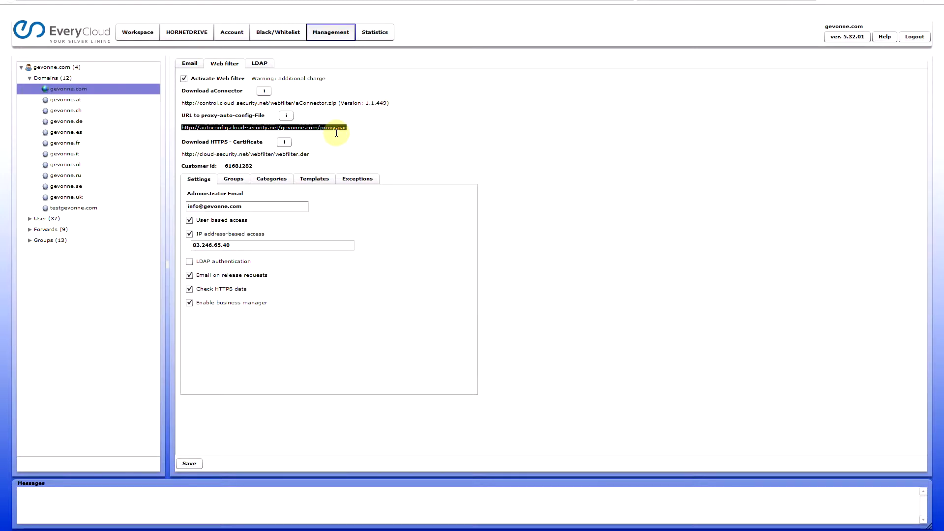
{"action": "left_click", "coordinate": [350, 128]}
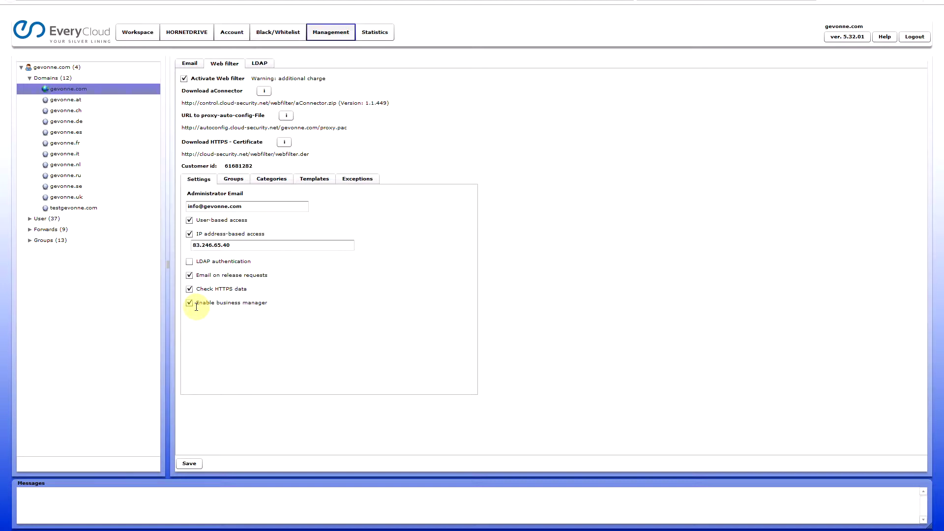
{"action": "left_click", "coordinate": [237, 178]}
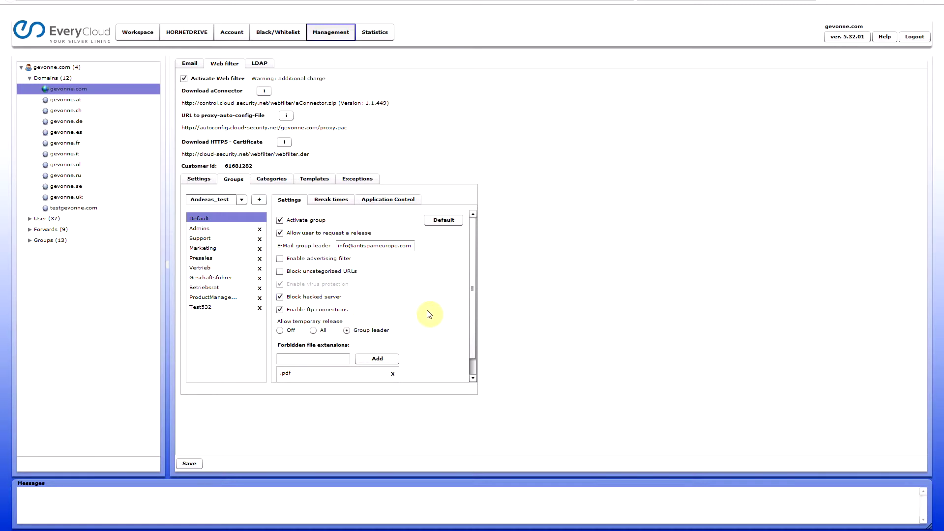
{"action": "left_click_drag", "start_coordinate": [474, 277], "coordinate": [469, 302]}
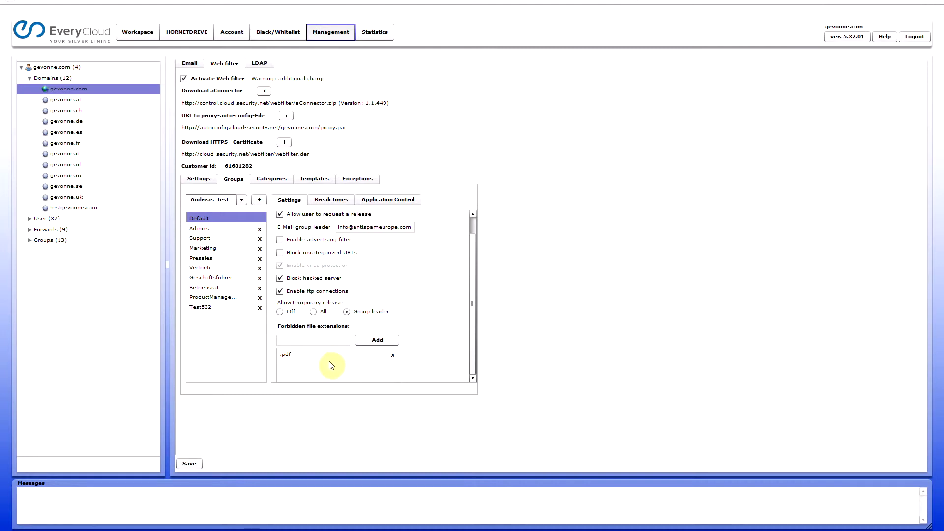
- Add a break time from 07:45 until 09:00 on all weekdays for the Default group
{"action": "left_click", "coordinate": [338, 202]}
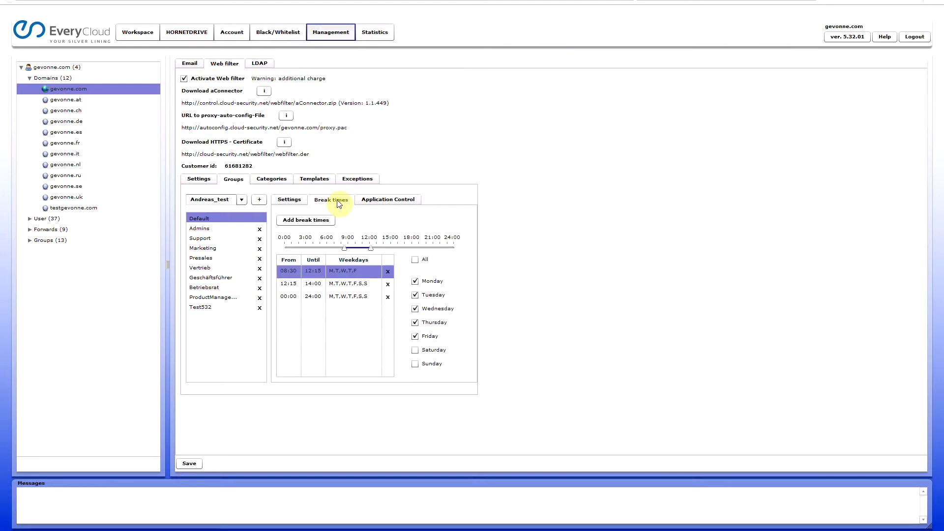
{"action": "left_click", "coordinate": [315, 223]}
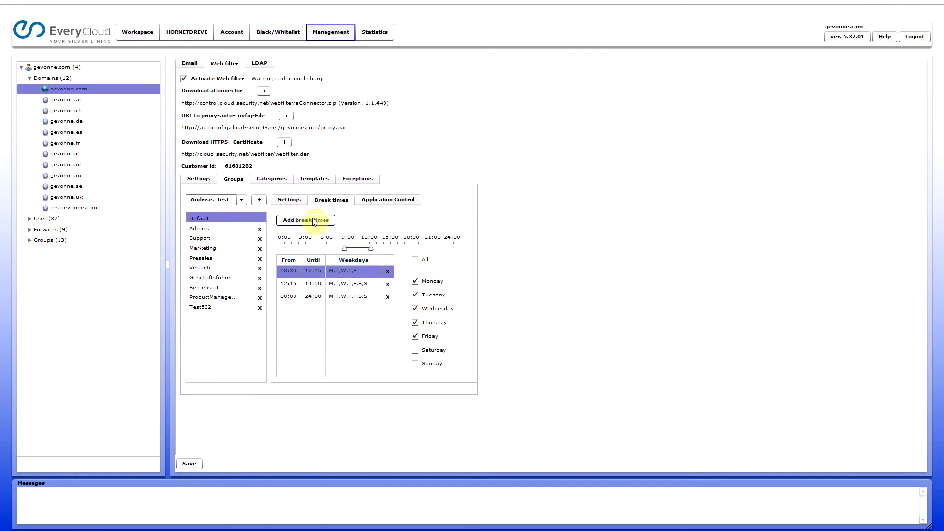
{"action": "left_click", "coordinate": [315, 221]}
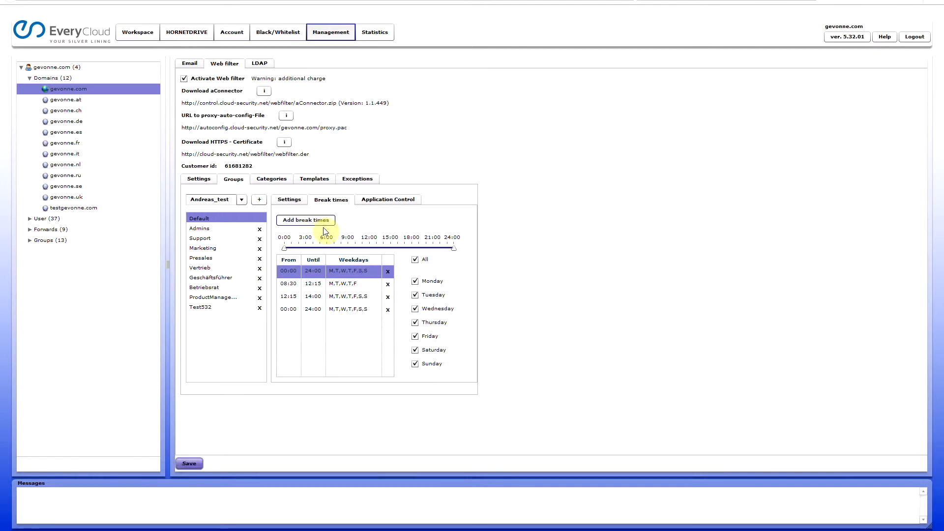
{"action": "left_click_drag", "start_coordinate": [284, 249], "coordinate": [339, 251]}
{"action": "left_click_drag", "start_coordinate": [453, 248], "coordinate": [348, 246]}
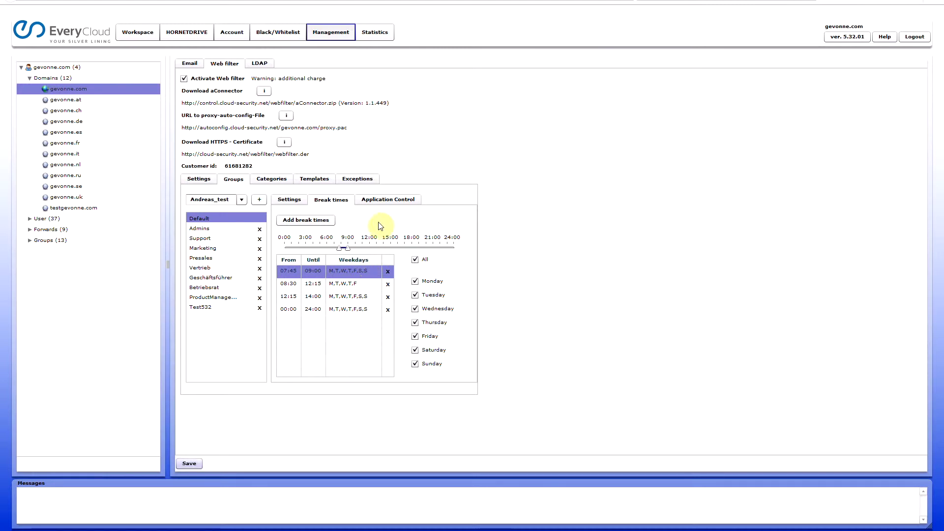
- Restrict the DivX Video application to break times in the Default group's application control
{"action": "left_click", "coordinate": [386, 201]}
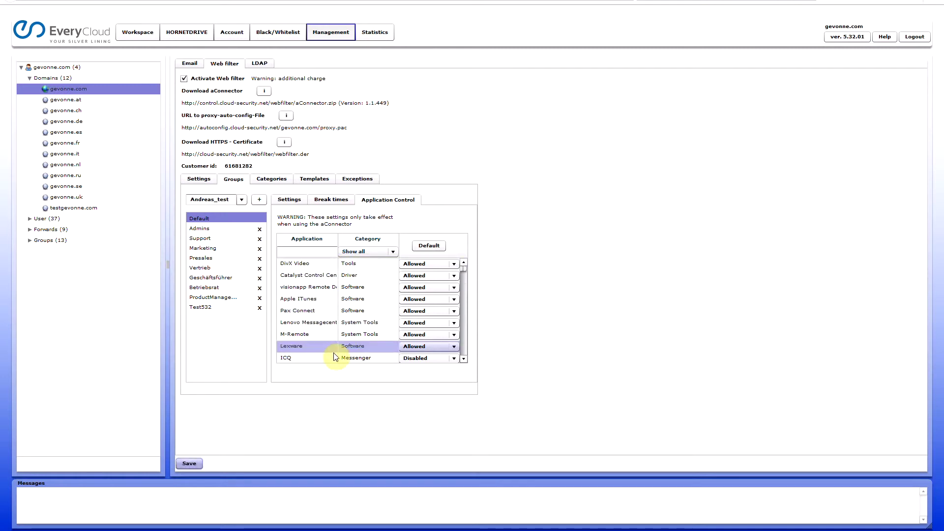
{"action": "left_click", "coordinate": [456, 264]}
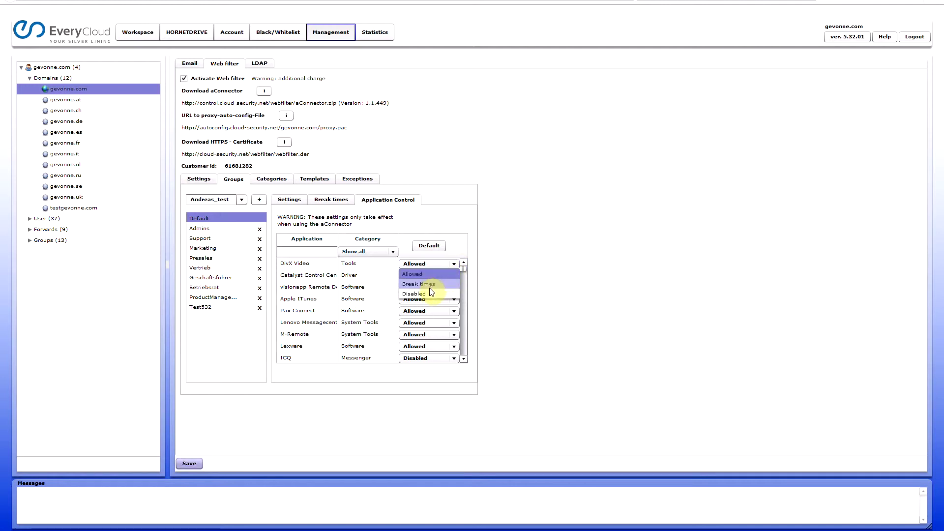
{"action": "left_click", "coordinate": [429, 285]}
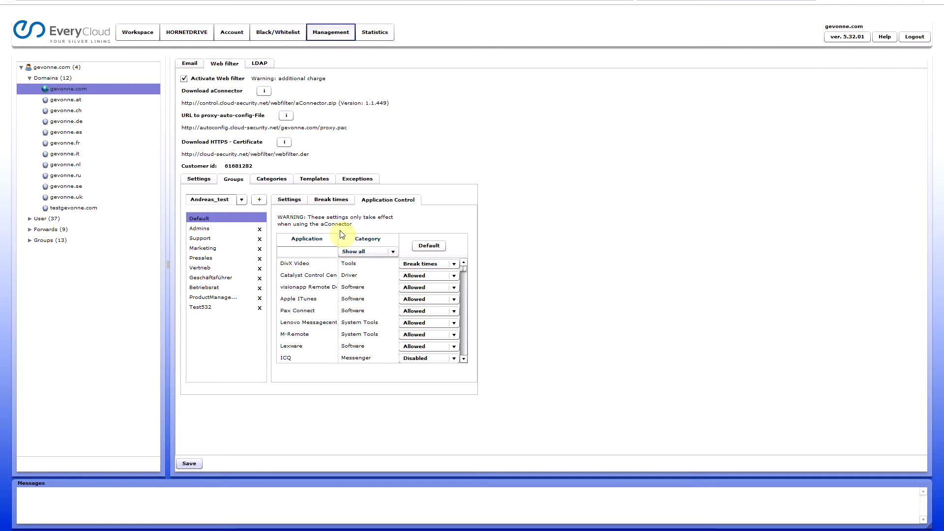
- Show the Default group's website category settings and the access options available for the Sex category
{"action": "left_click", "coordinate": [271, 181]}
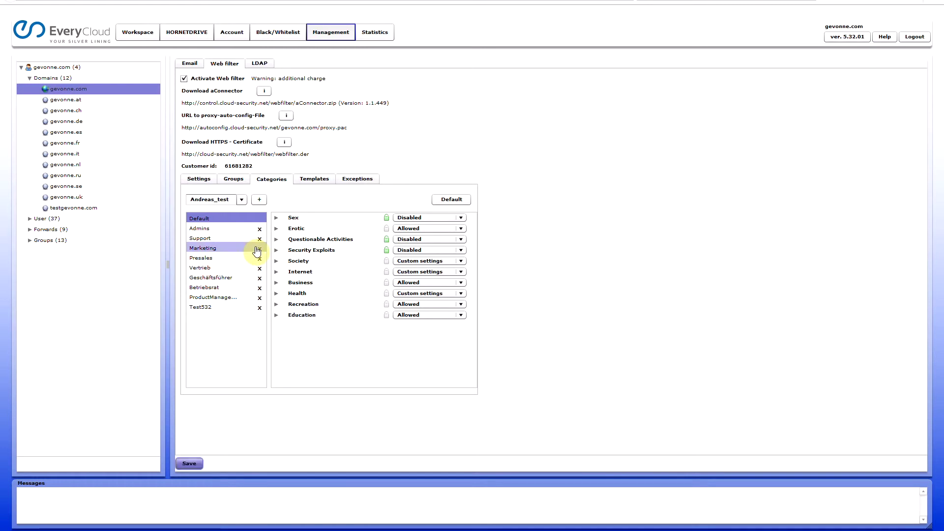
{"action": "left_click", "coordinate": [462, 217]}
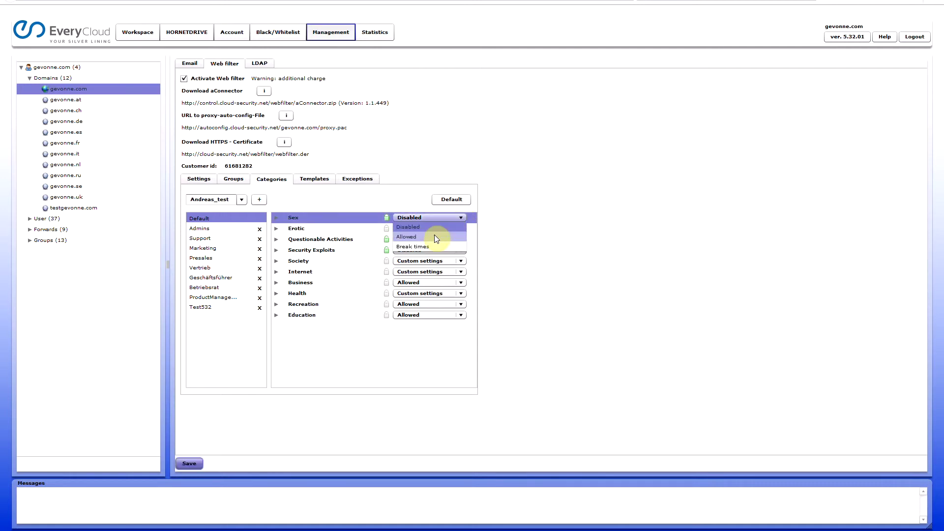
{"action": "left_click", "coordinate": [392, 225]}
- Review the domain's web filter templates and exception rules, and return to the web filter overview in the workspace
{"action": "left_click", "coordinate": [316, 183]}
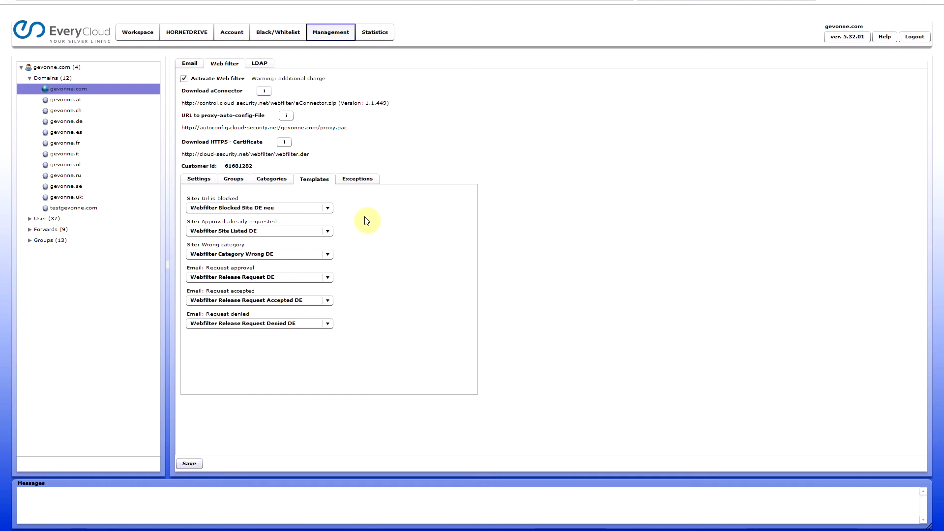
{"action": "left_click", "coordinate": [369, 183]}
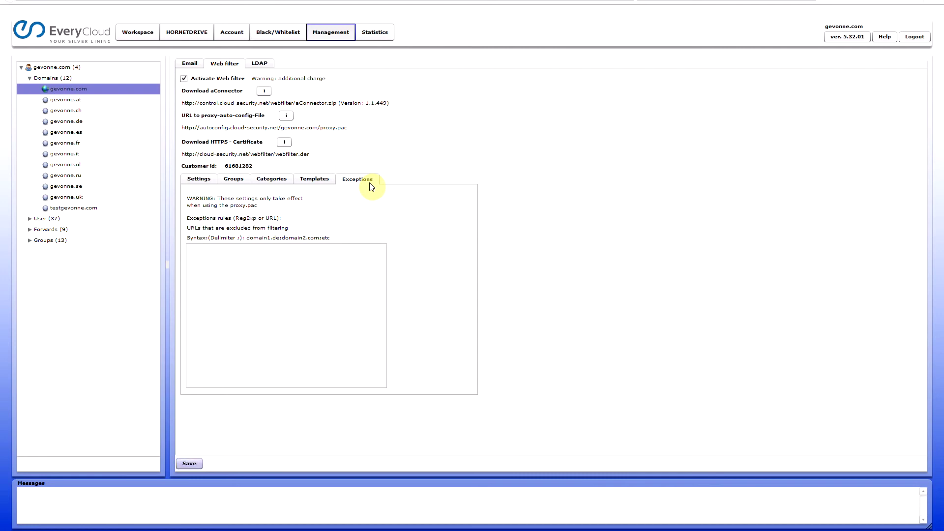
{"action": "left_click", "coordinate": [139, 32]}
{"action": "left_click", "coordinate": [121, 60]}
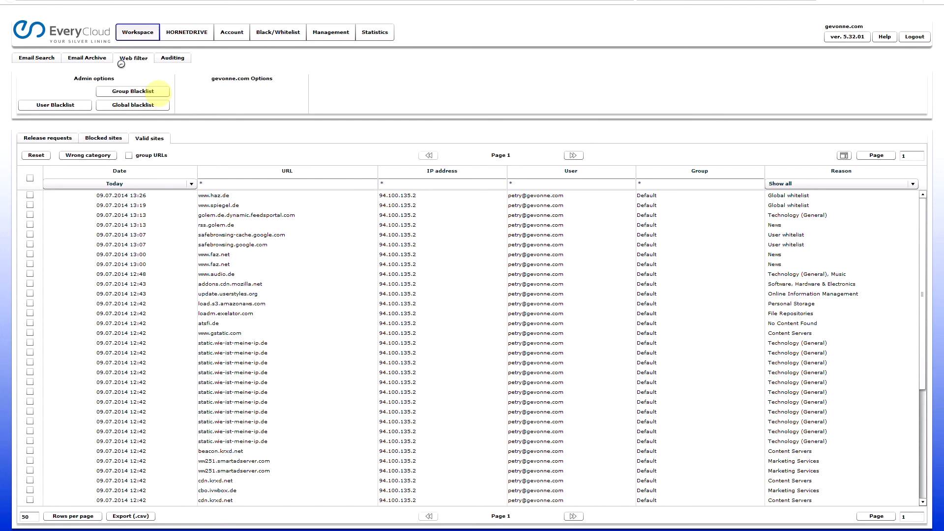